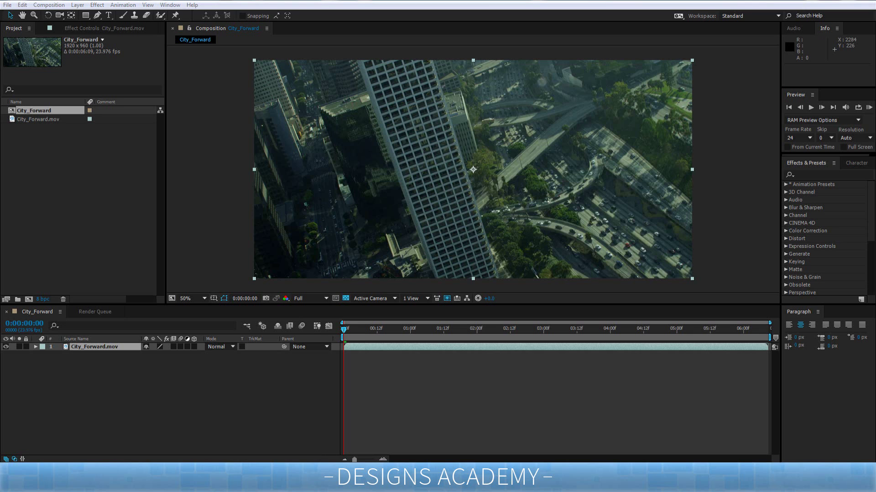
left_click(96, 347)
left_click(78, 5)
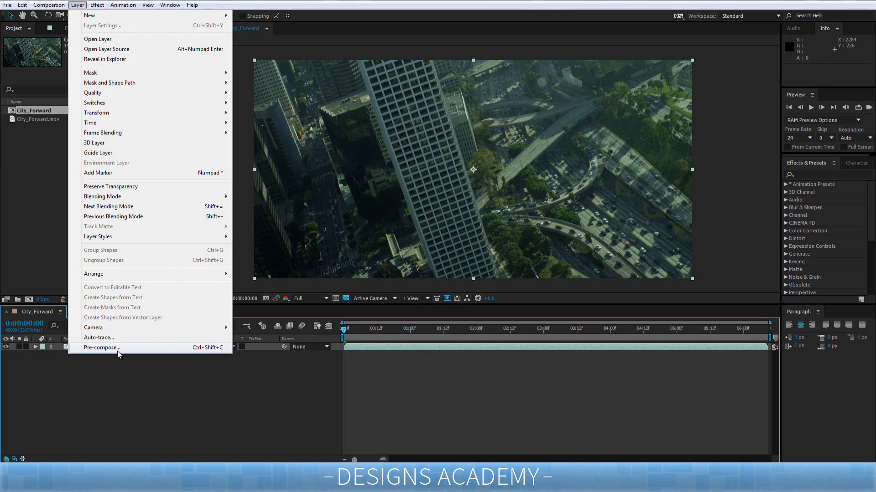
left_click(104, 383)
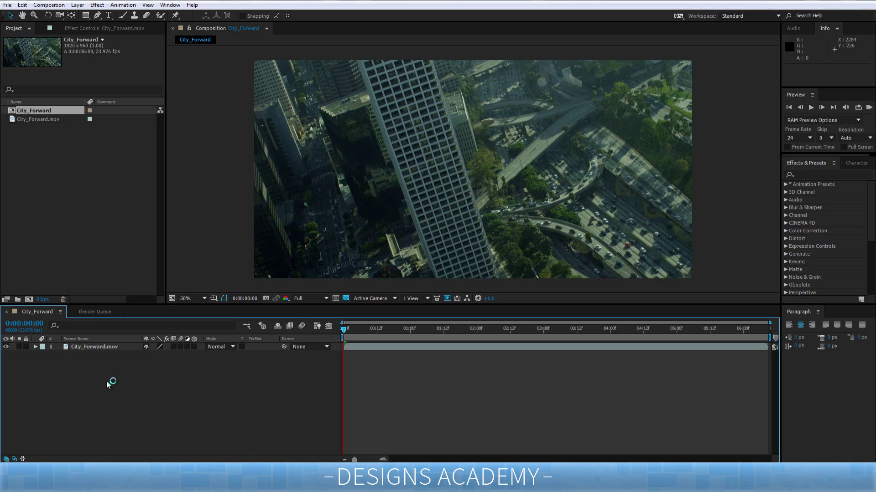
- Add a new adjustment layer above City_Forward.mov and apply the Curves effect to it
right_click(109, 386)
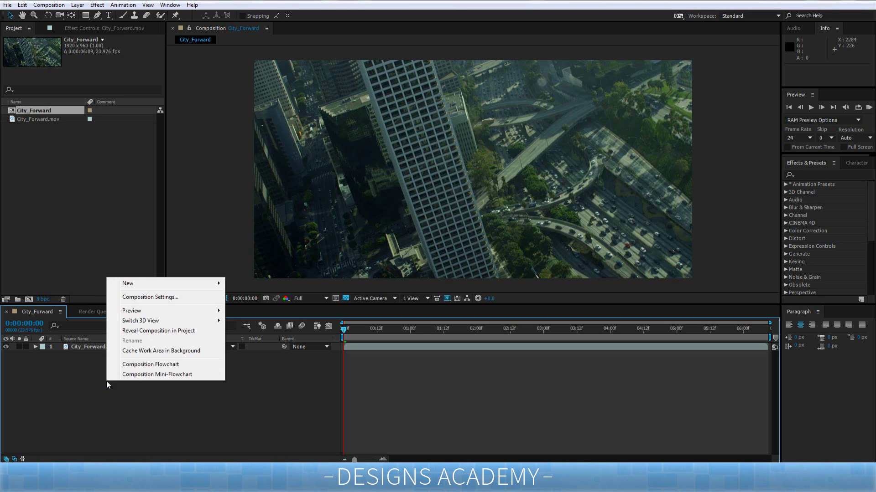
right_click(110, 394)
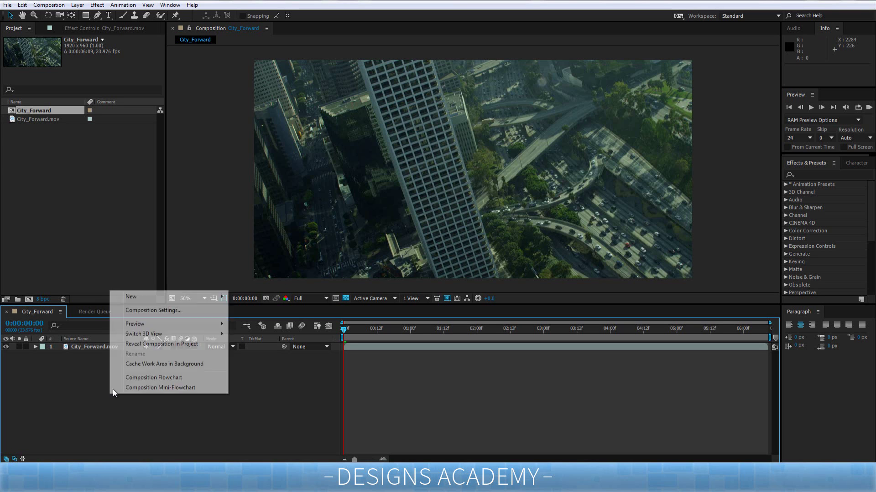
mouse_move(196, 297)
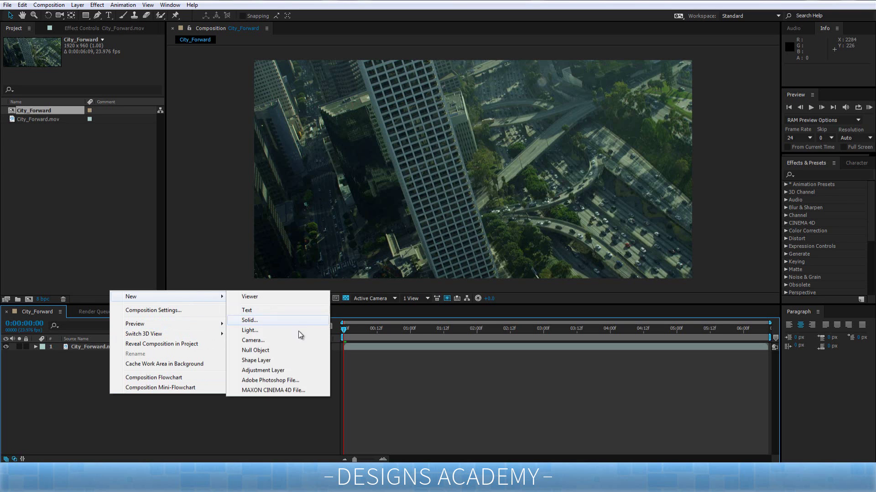
left_click(273, 369)
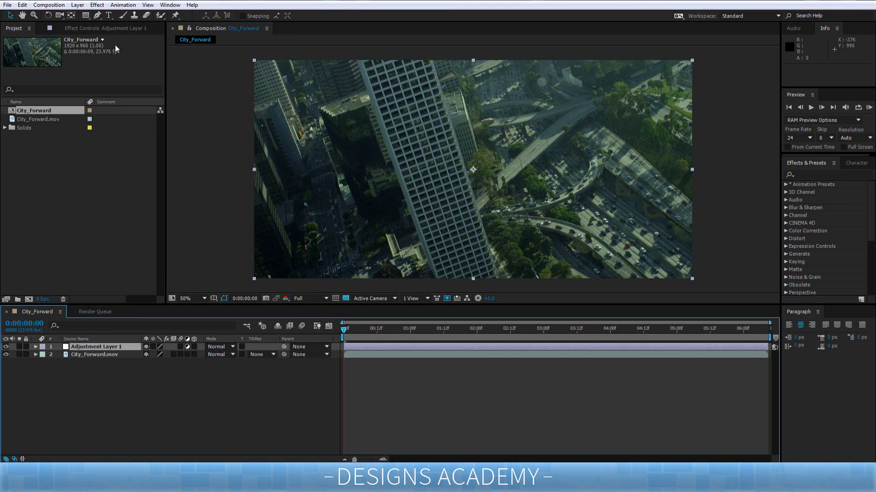
left_click(97, 5)
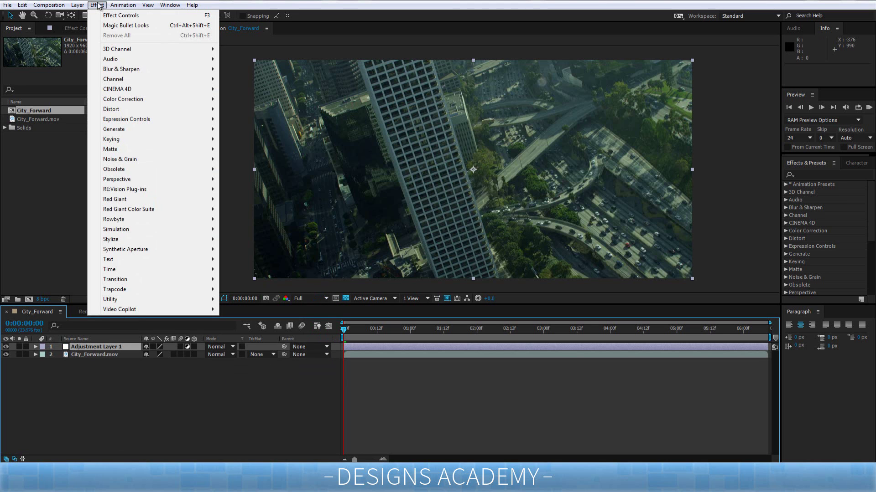
mouse_move(146, 98)
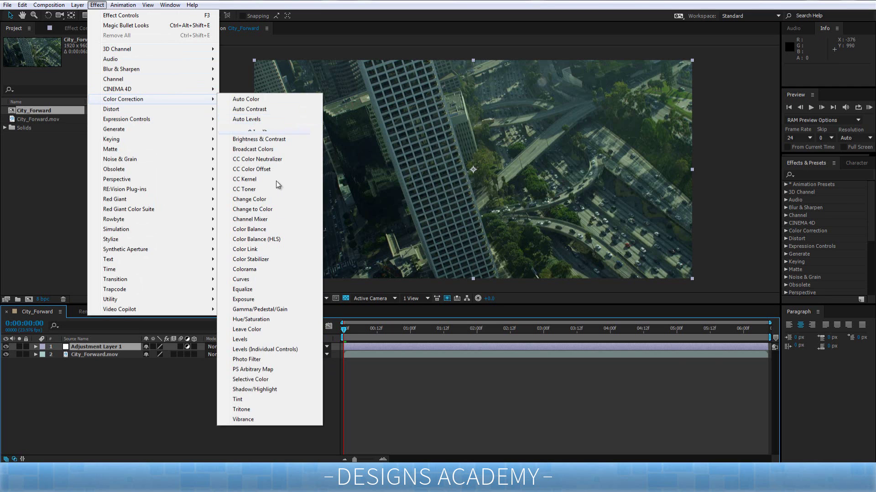
left_click(263, 279)
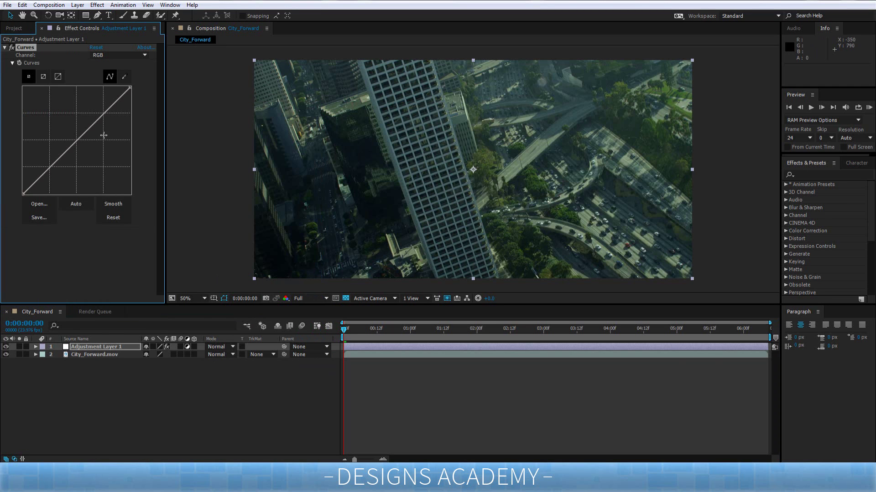
- Pull the Green channel curve slightly down in both the highlights and the shadows to reduce the footage's green cast
left_click(116, 54)
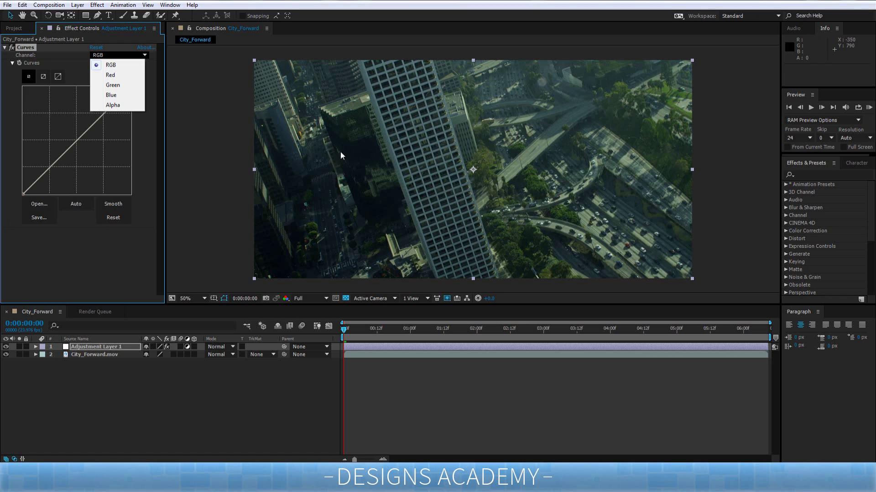
left_click(108, 90)
left_click_drag(105, 115, 106, 118)
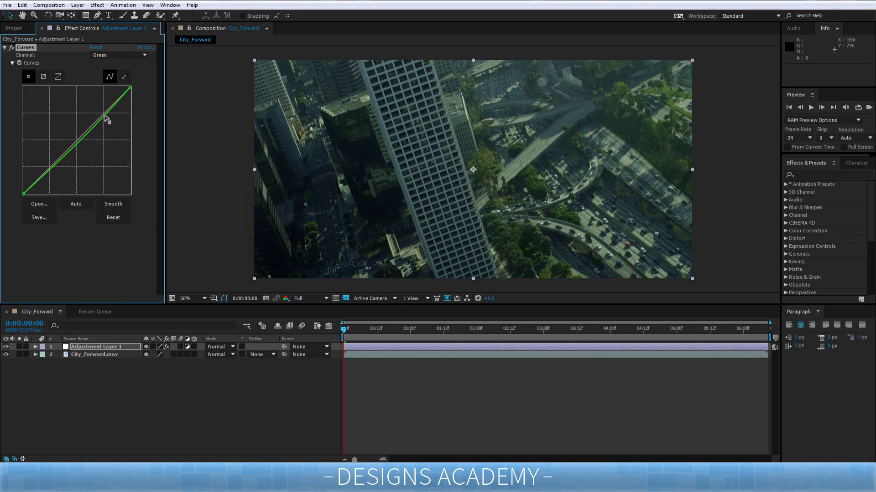
left_click(51, 172)
- Shape the RGB curve into a gentle S, raising the highlights and lowering the shadows slightly
left_click(118, 55)
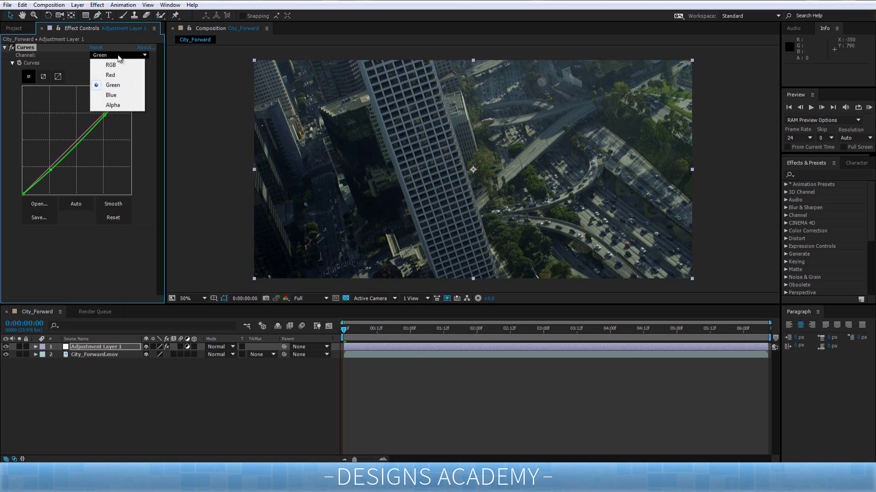
left_click(114, 64)
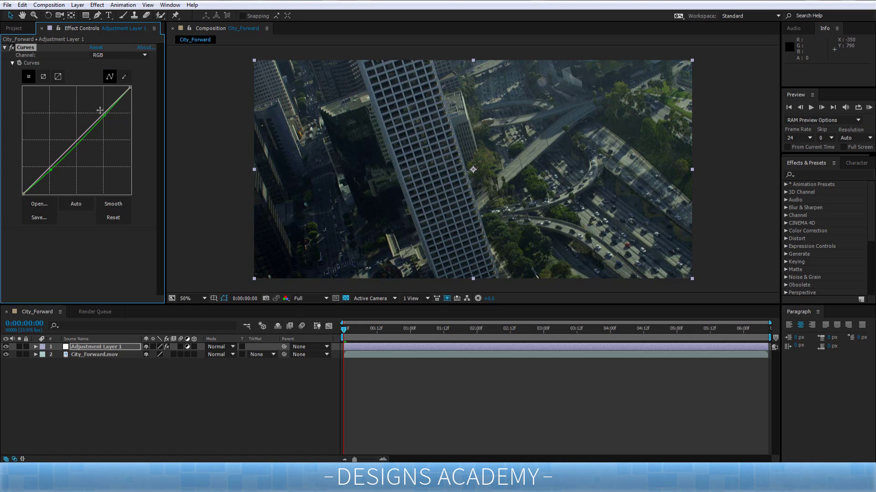
left_click_drag(101, 111, 108, 118)
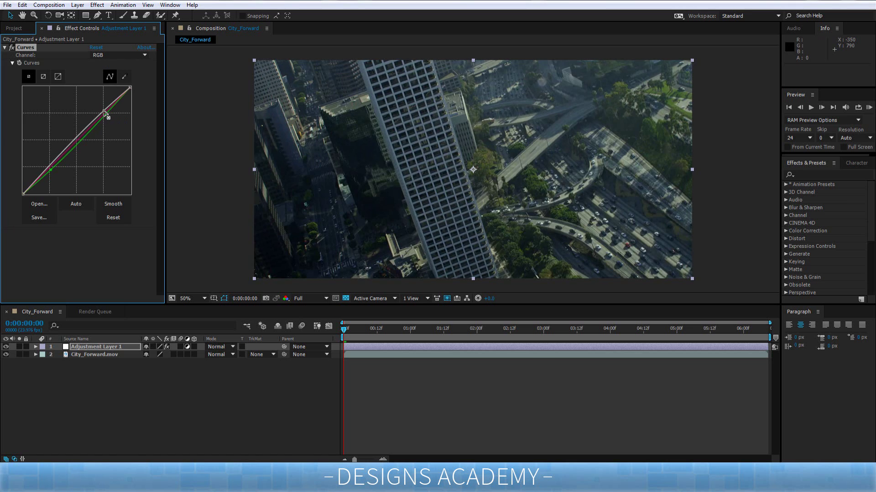
left_click_drag(51, 166, 52, 171)
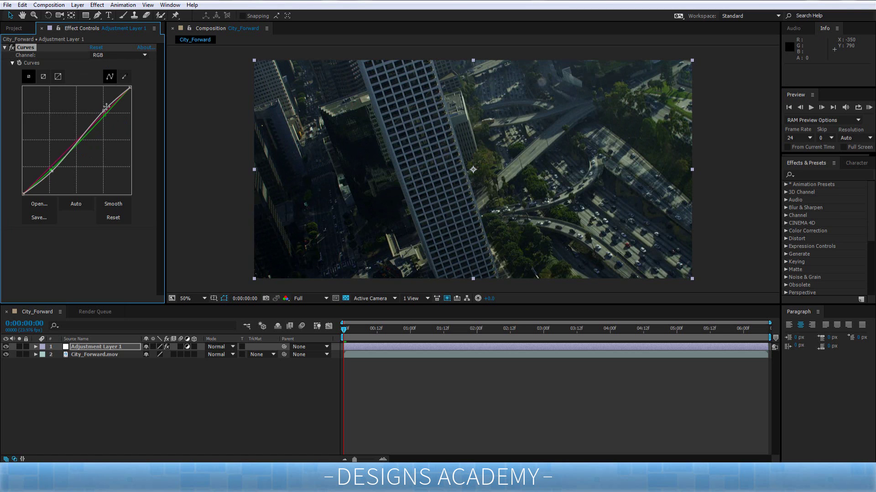
left_click_drag(103, 110, 103, 110)
left_click_drag(51, 172, 51, 173)
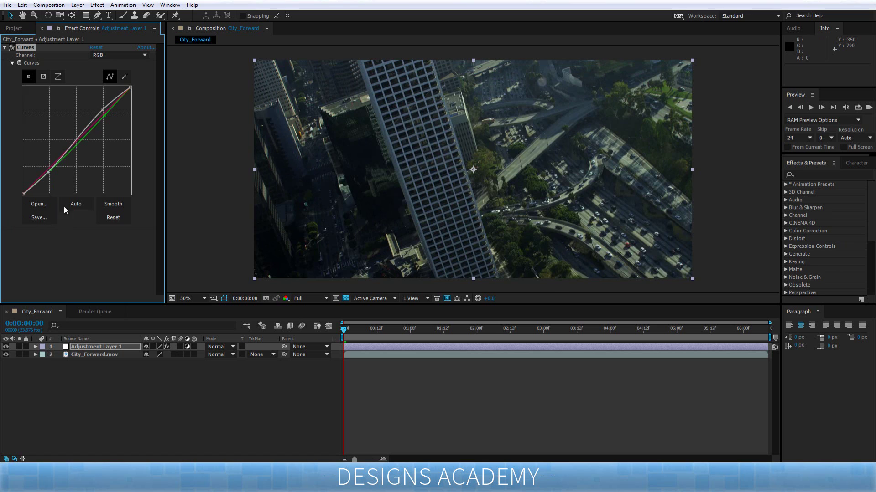
left_click(106, 56)
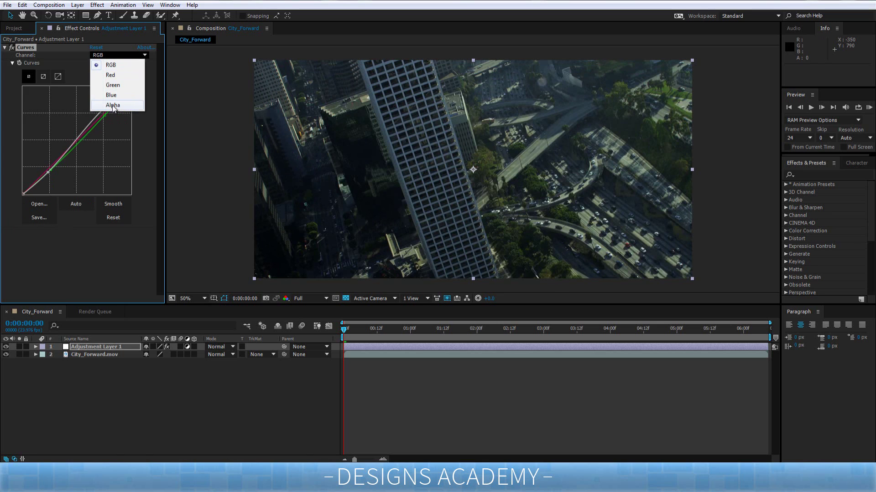
left_click(100, 277)
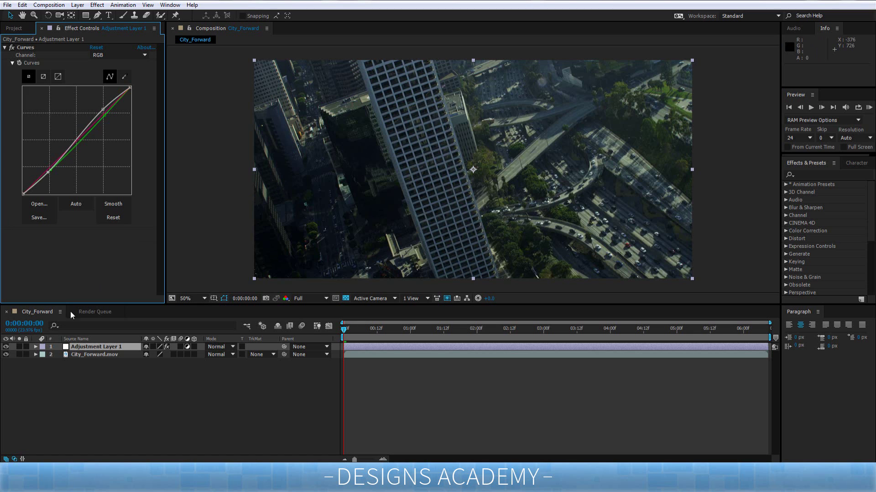
- Apply the Brightness & Contrast effect to the adjustment layer and place it before Curves in the effect order
left_click(99, 346)
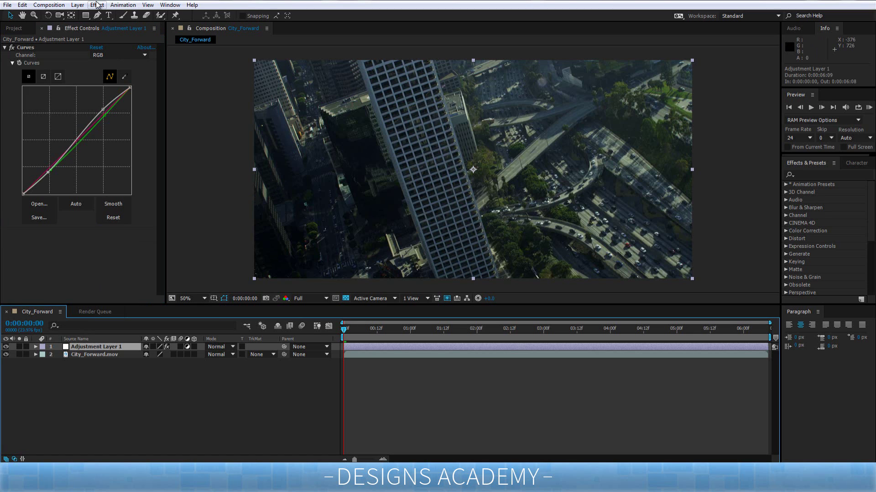
left_click(97, 5)
mouse_move(155, 103)
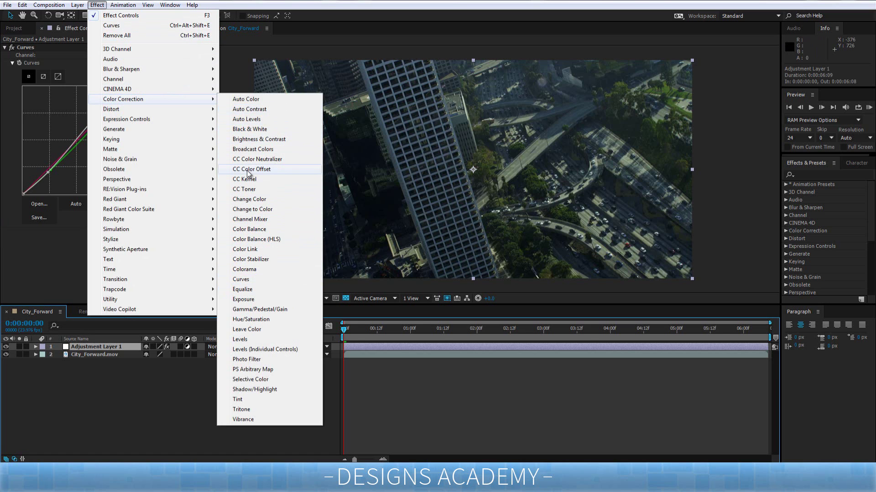
left_click(262, 140)
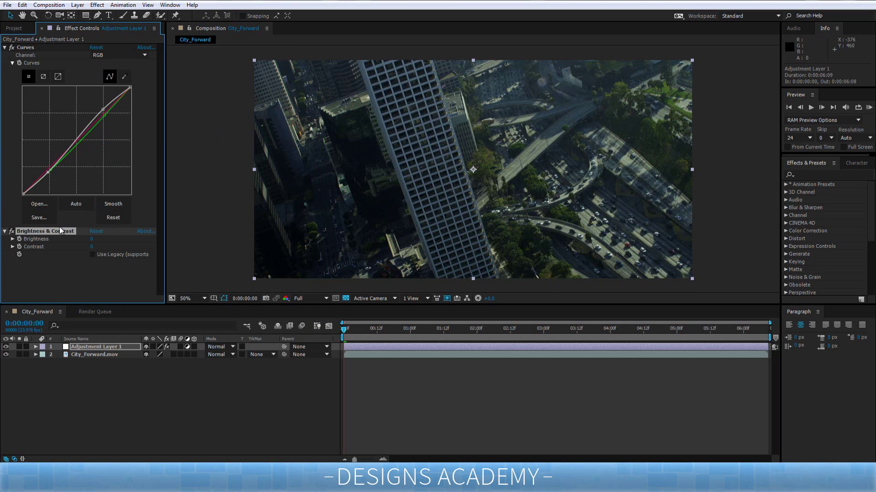
left_click_drag(50, 231, 56, 45)
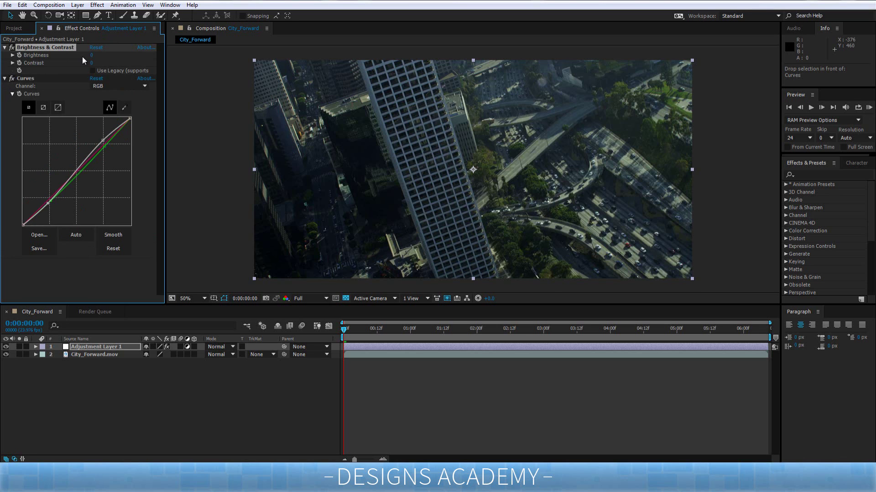
- Set the Brightness & Contrast effect's Brightness to 19 and raise its Contrast slightly
left_click_drag(93, 55, 102, 57)
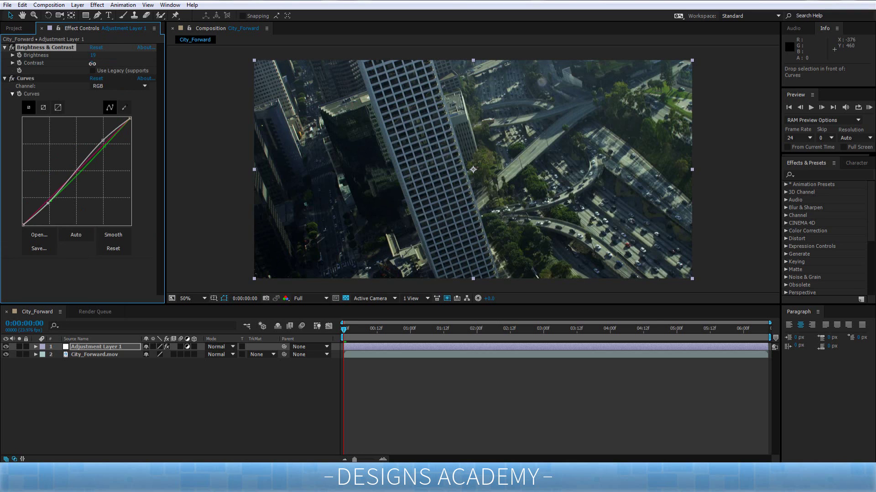
left_click(102, 69)
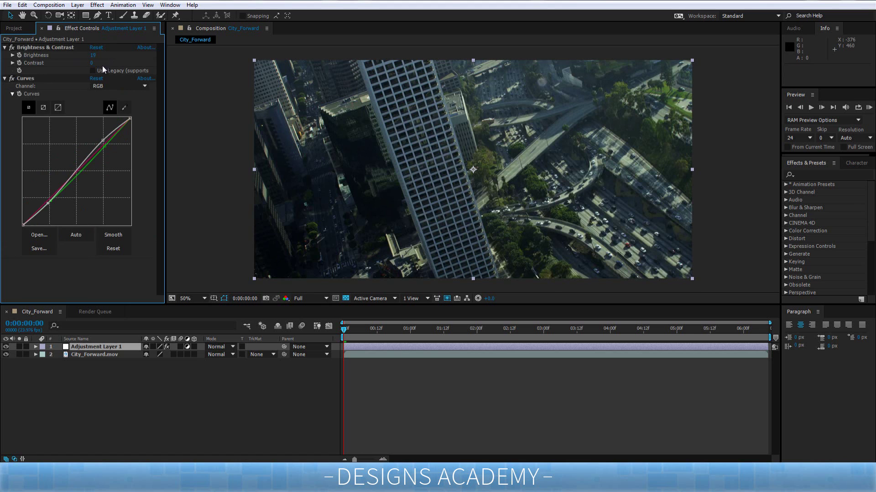
left_click_drag(91, 67, 102, 71)
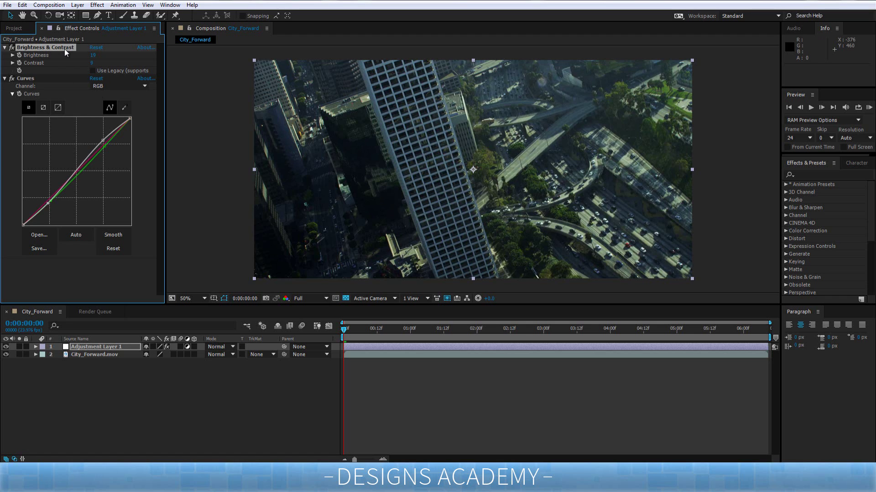
- Add an Exposure effect between Brightness & Contrast and Curves, with its Master Exposure set to 0.50
left_click(97, 6)
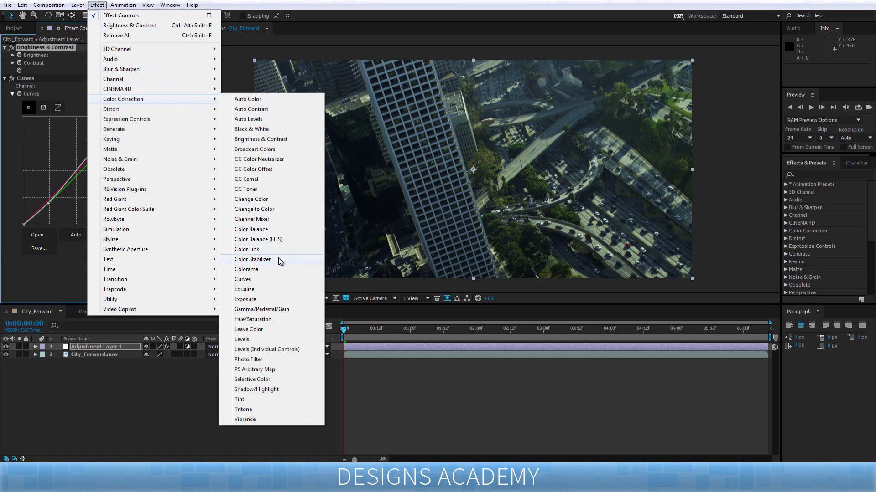
left_click(258, 301)
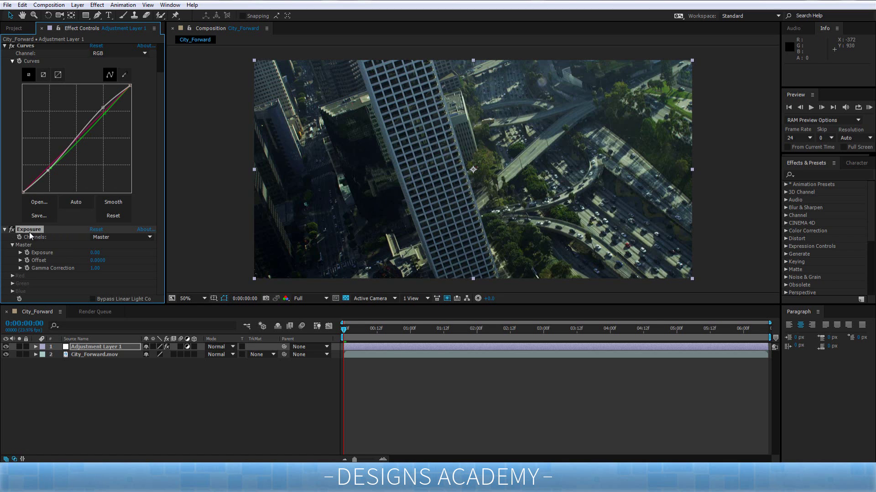
left_click_drag(29, 232, 39, 70)
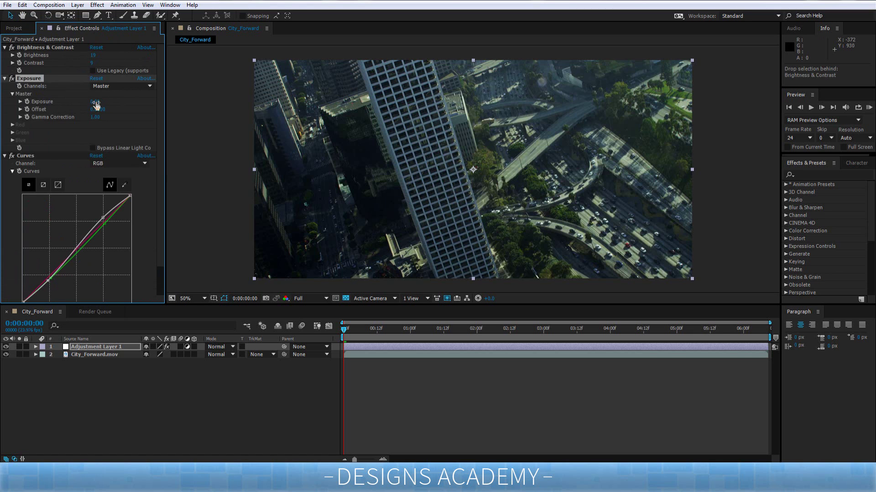
left_click_drag(96, 104, 126, 109)
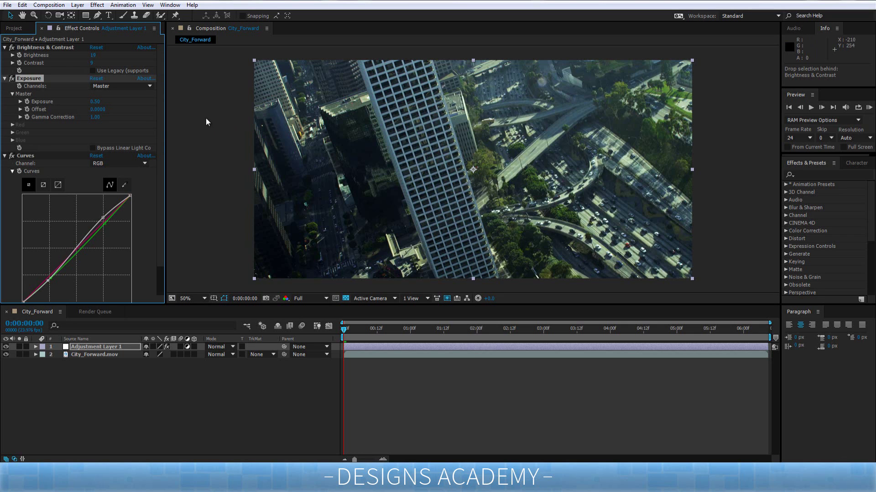
- Toggle the adjustment layer's visibility off and on to compare the footage before and after the color correction
left_click(109, 346)
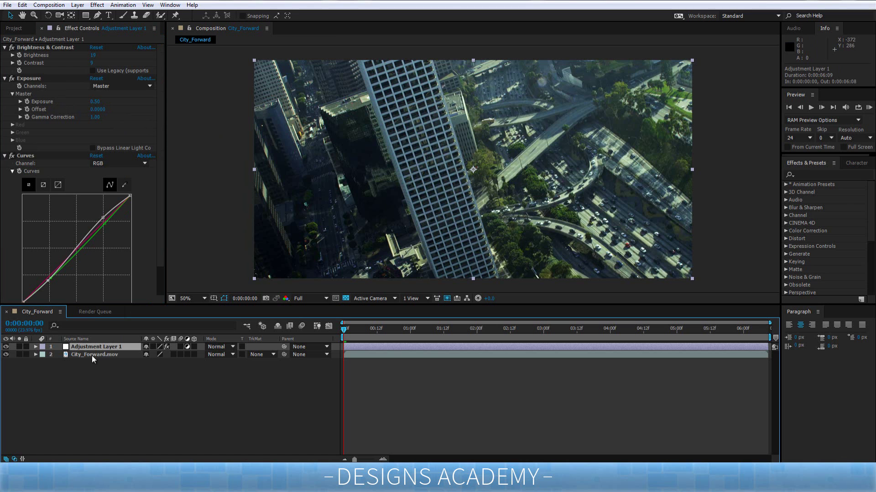
left_click(5, 347)
left_click(5, 347)
left_click(5, 347)
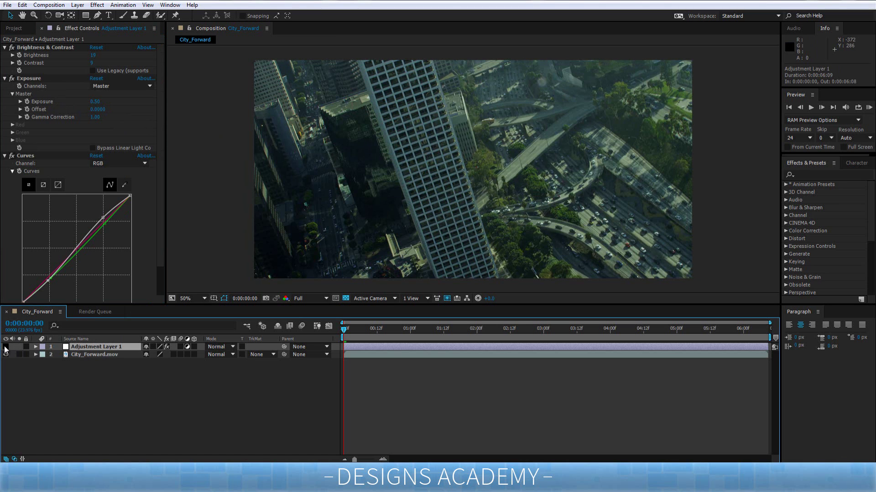
left_click(5, 347)
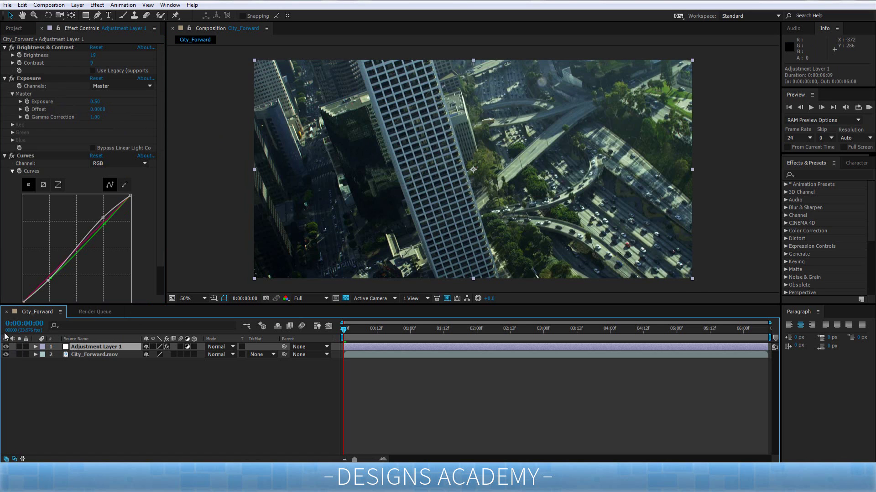
- Create a black, composition-sized solid layer named Optical Texture above the adjustment layer
right_click(136, 375)
mouse_move(217, 275)
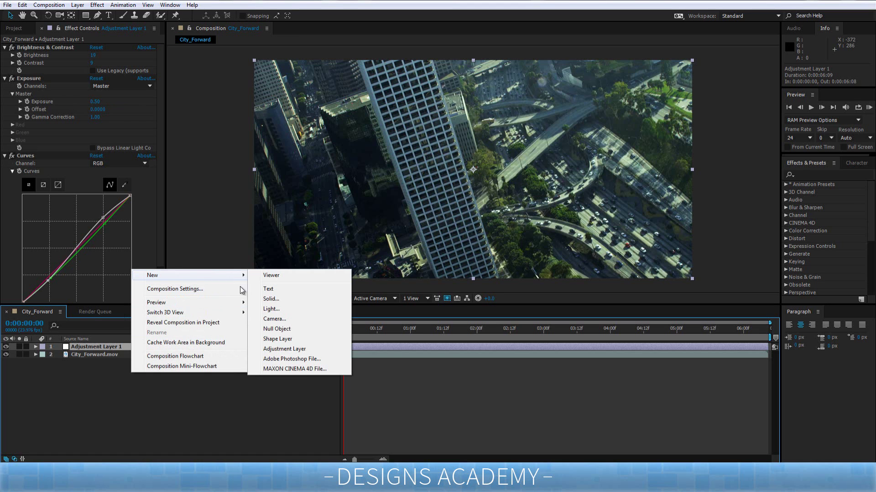
left_click(293, 300)
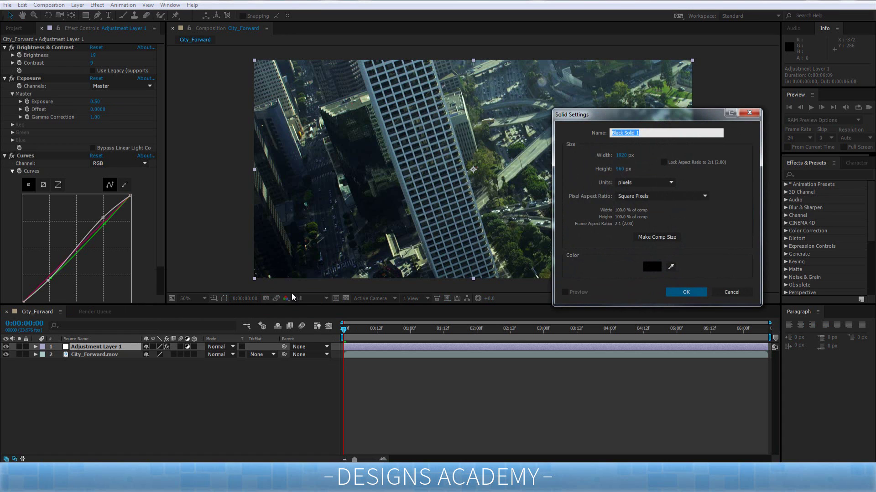
type("Optical Texture")
key("Return")
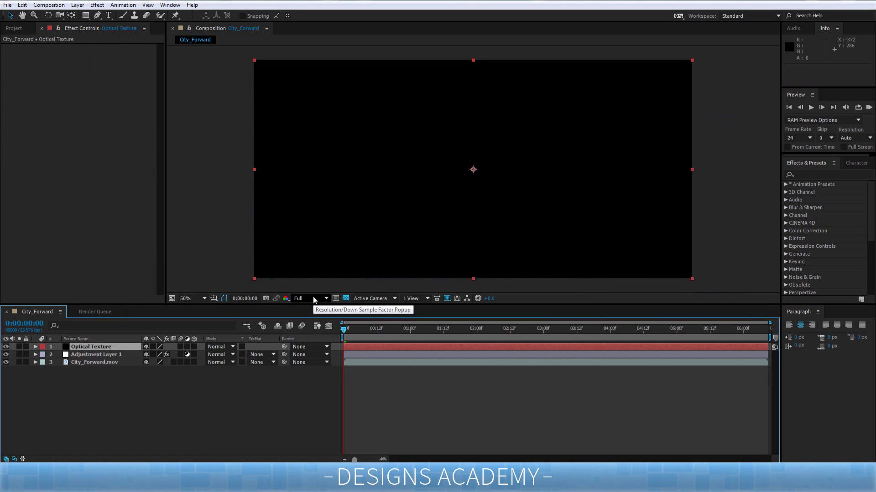
- Apply the Video Copilot Optical Flares effect to the Optical Texture solid
left_click(96, 5)
mouse_move(133, 238)
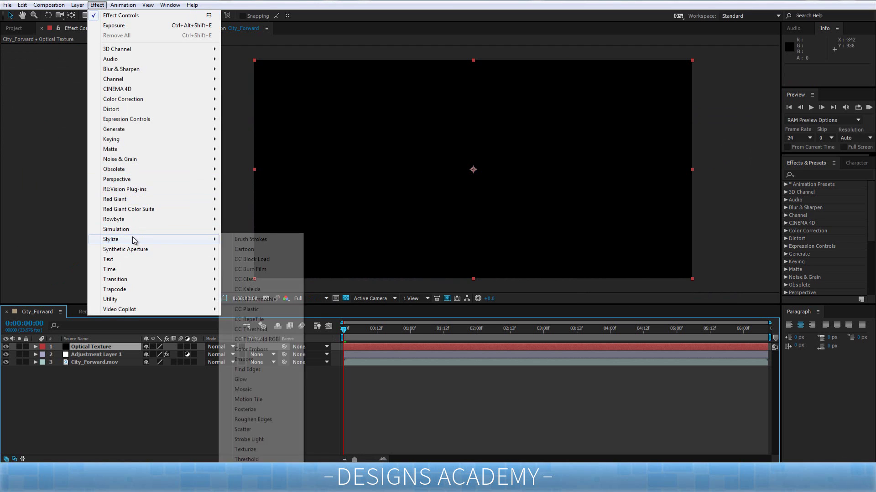
mouse_move(151, 309)
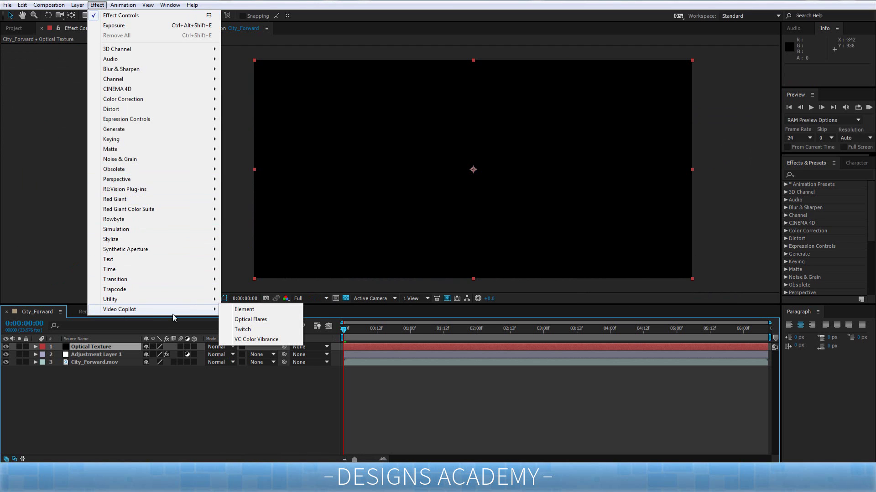
left_click(261, 321)
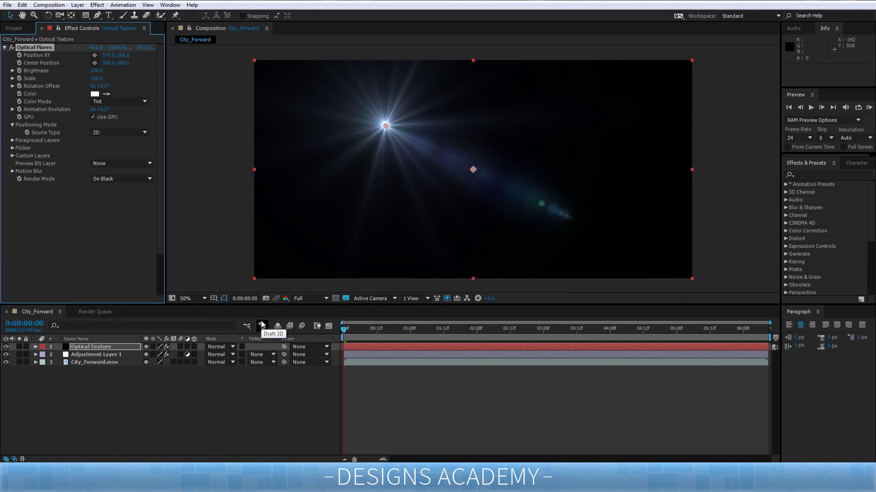
- Open the Optical Flares options and clear all flare objects from the stack
left_click(122, 48)
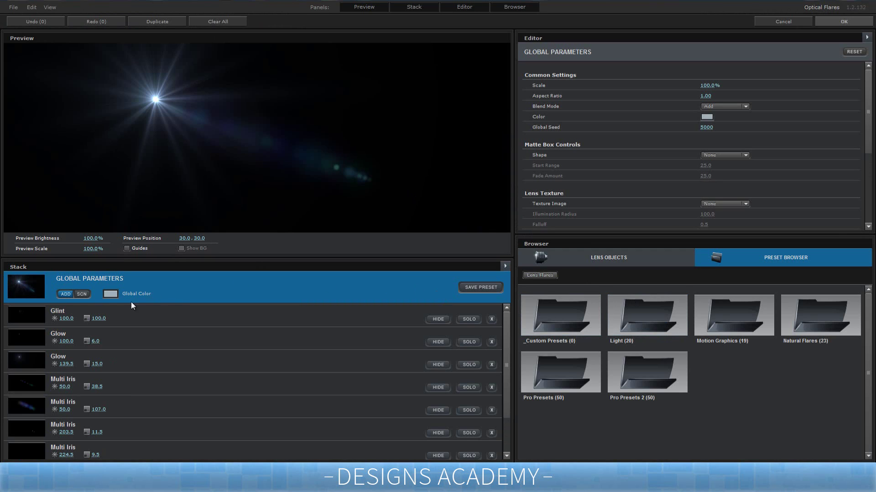
left_click(223, 25)
left_click(412, 242)
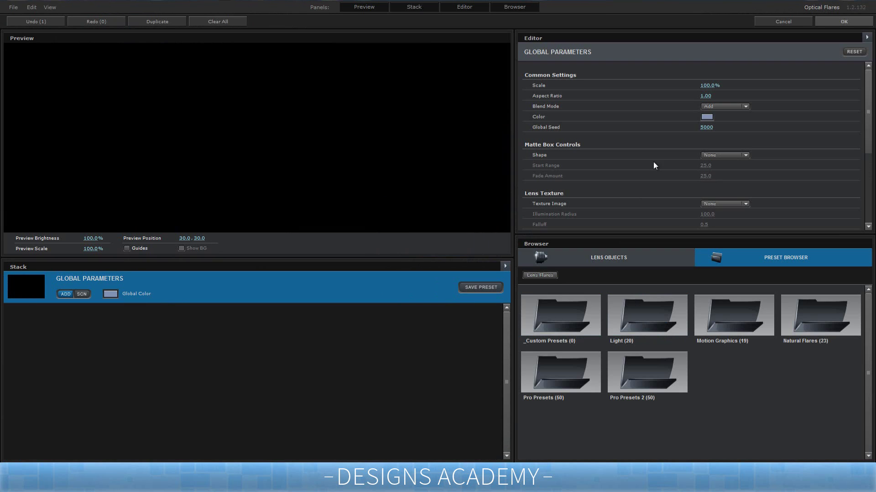
- Try the Specks, Spaztic, Smudgy, Messy and Dirty images in turn as the flare's lens texture
left_click(715, 205)
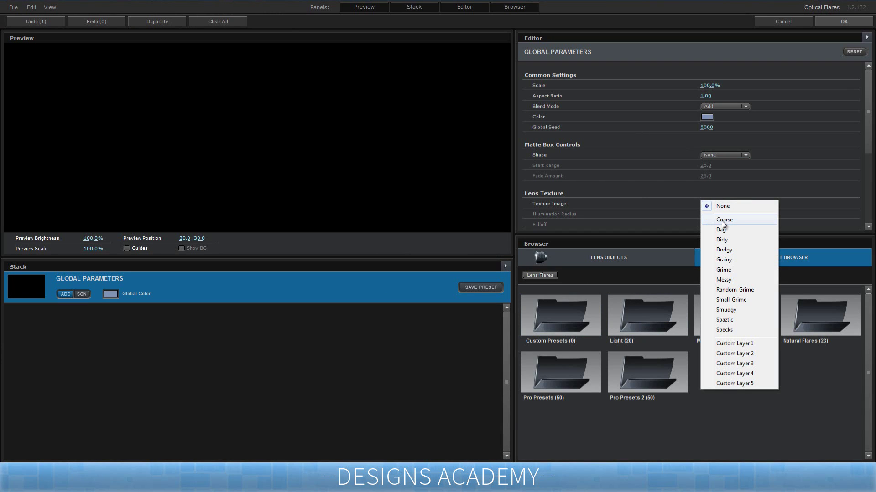
left_click(726, 329)
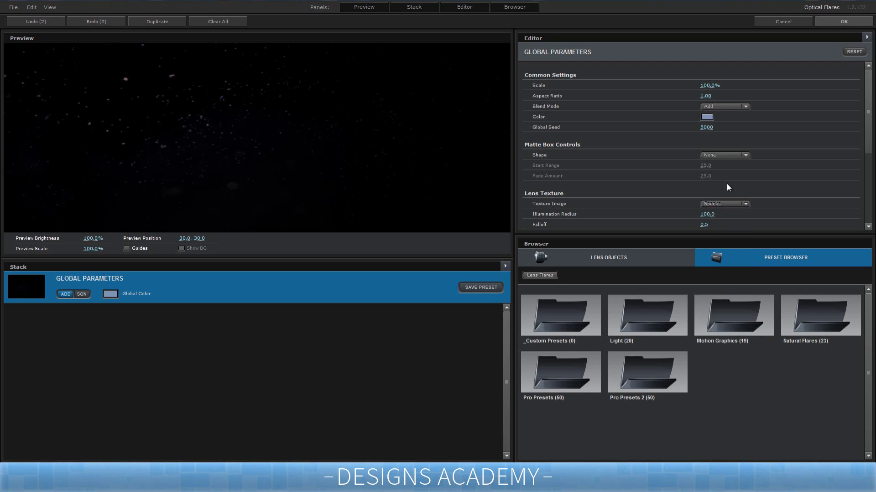
left_click(722, 204)
left_click(730, 328)
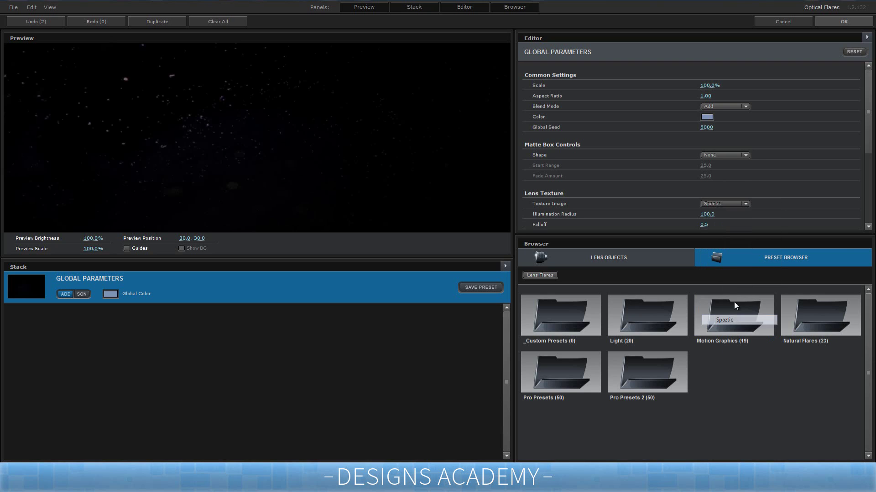
left_click(729, 203)
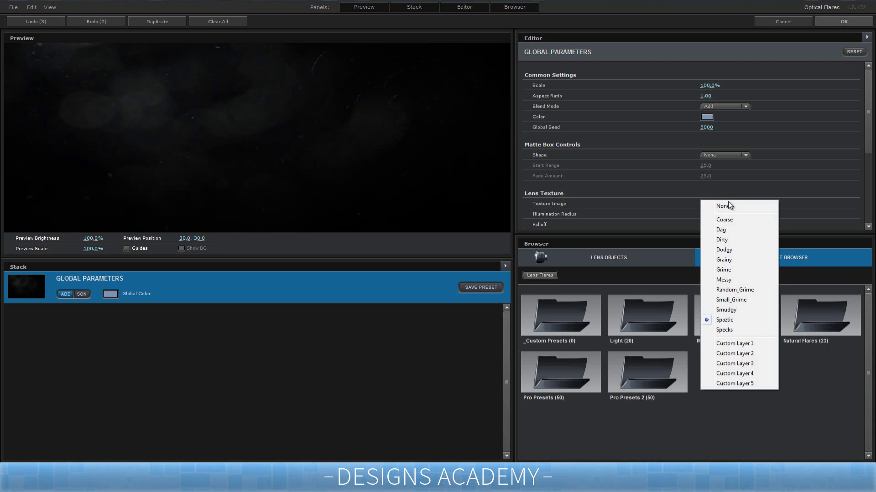
left_click(730, 310)
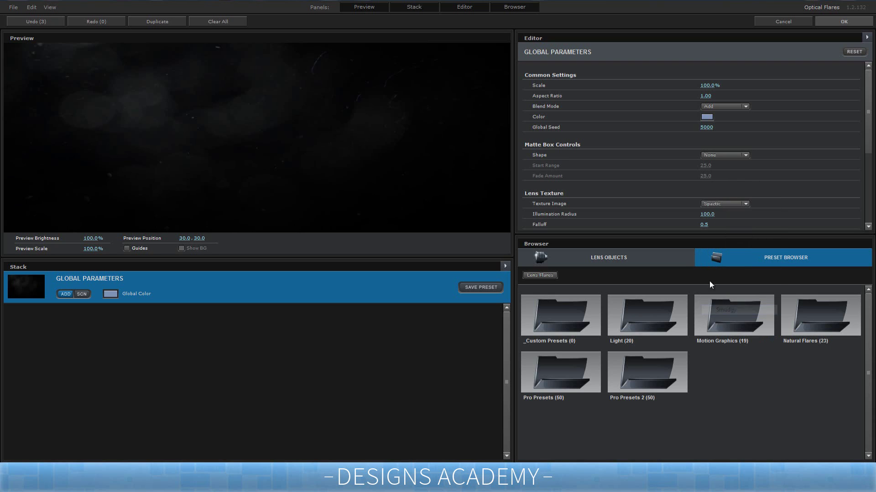
left_click(725, 204)
left_click(724, 237)
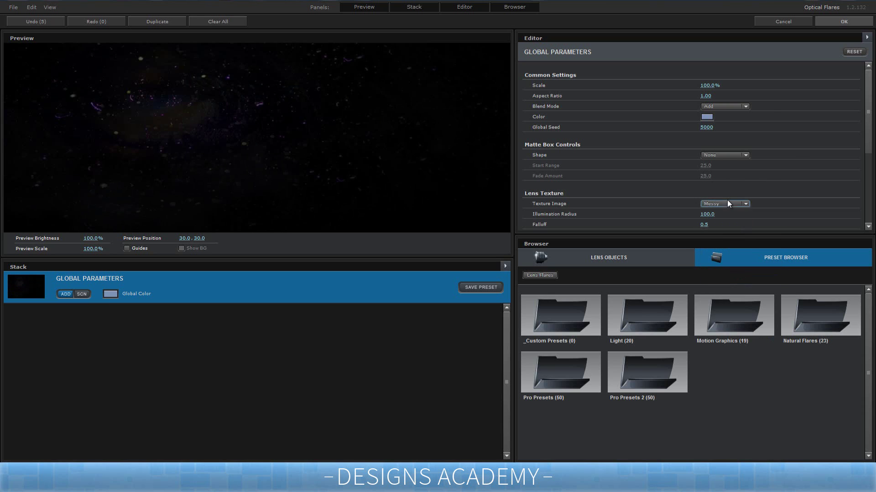
left_click(727, 204)
left_click(727, 234)
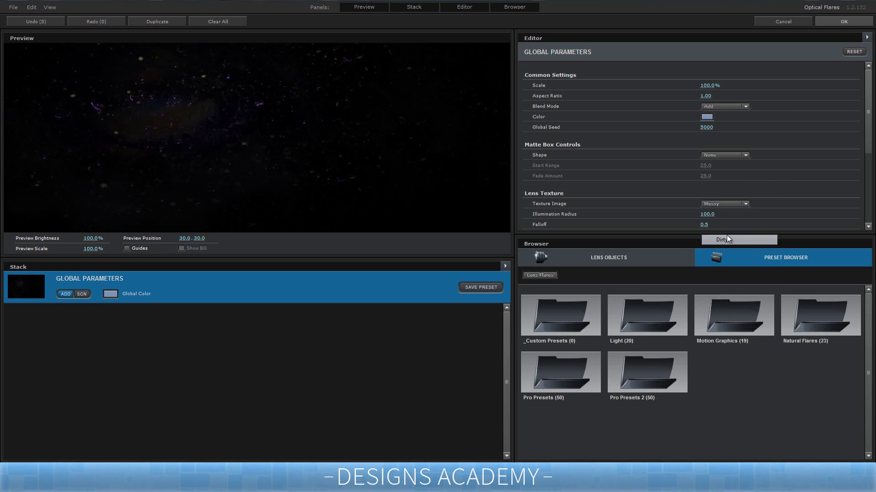
- Set the lens texture image to Spaztic with Falloff 0.3 and Brightness 24.5, and accept the flare settings
left_click(728, 203)
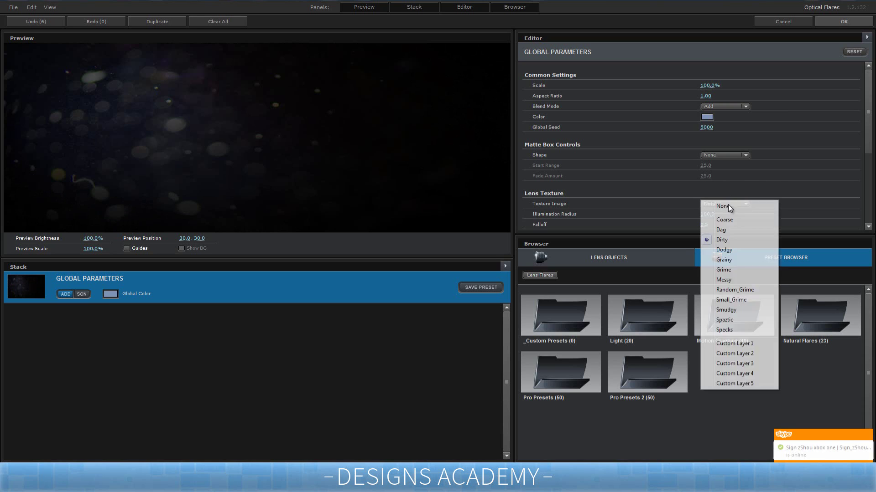
left_click(730, 321)
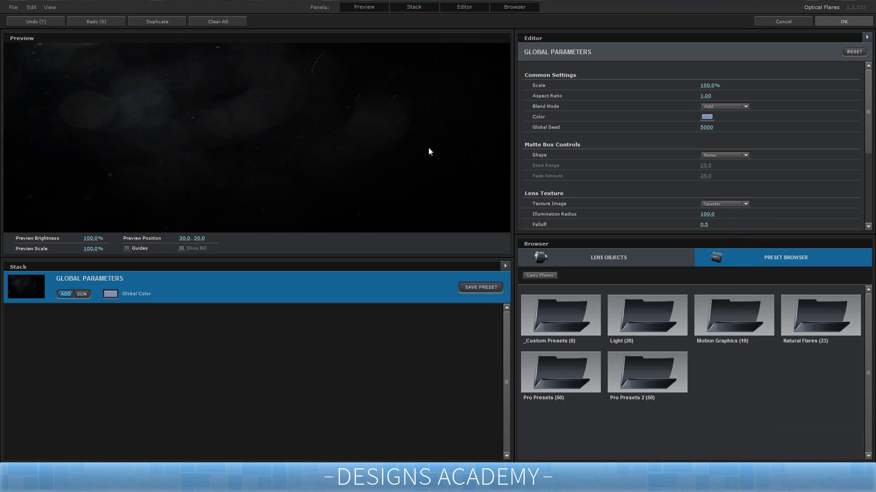
scroll(677, 198, "down", 3)
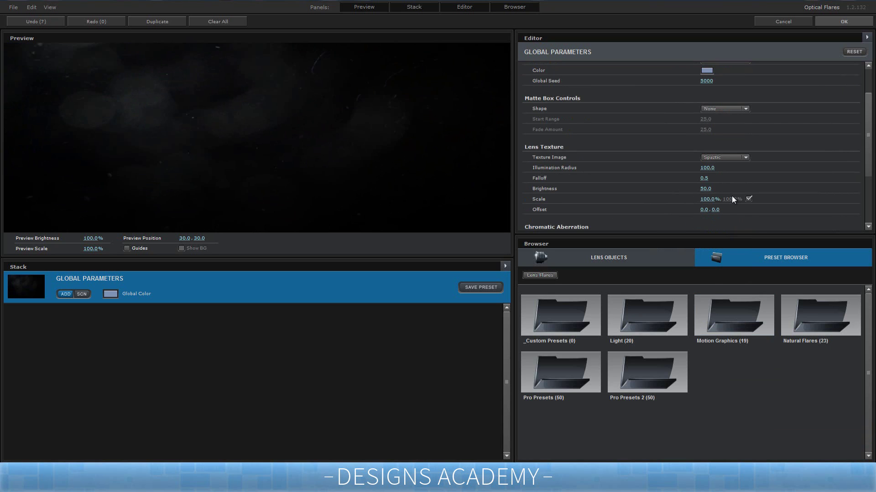
mouse_move(705, 189)
left_mouse_down()
mouse_move(688, 189)
mouse_move(706, 188)
left_mouse_up()
left_click_drag(704, 178, 711, 202)
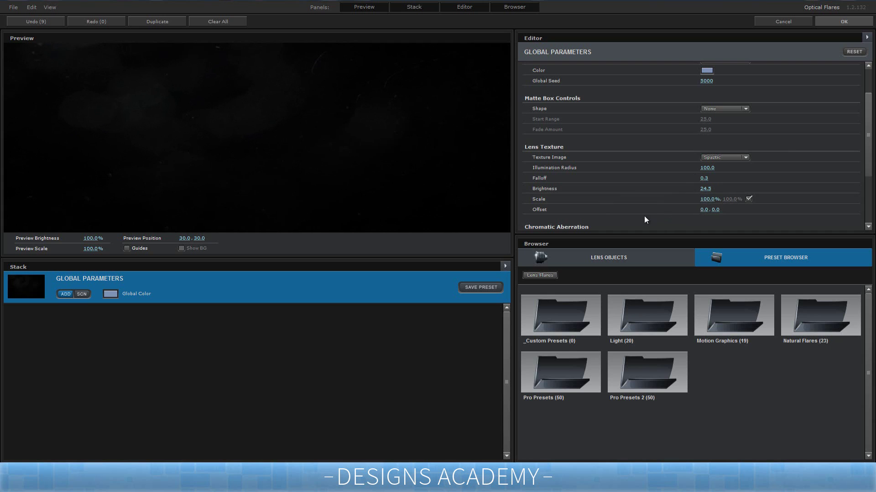
left_click(833, 21)
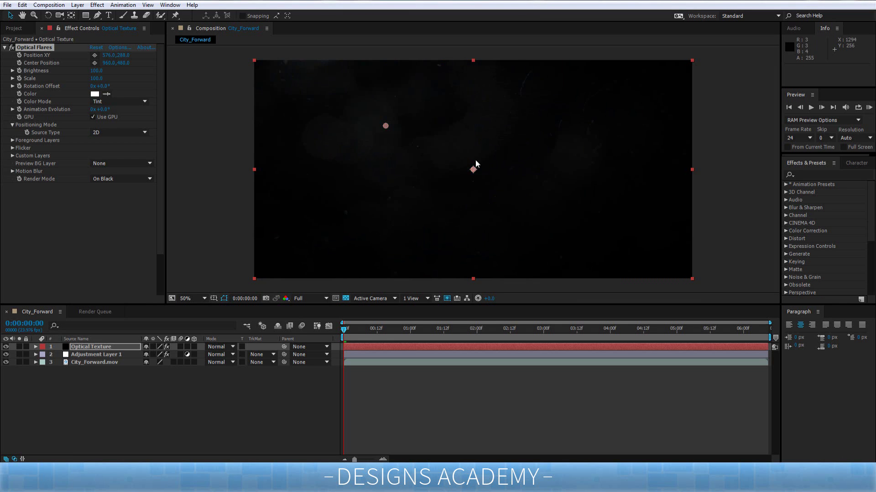
- Set the Optical Texture layer's blending mode to Screen
right_click(111, 350)
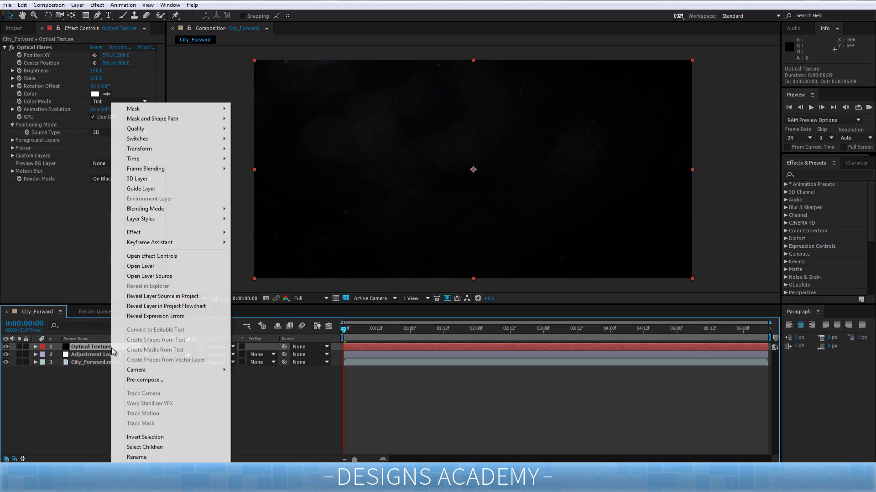
mouse_move(209, 212)
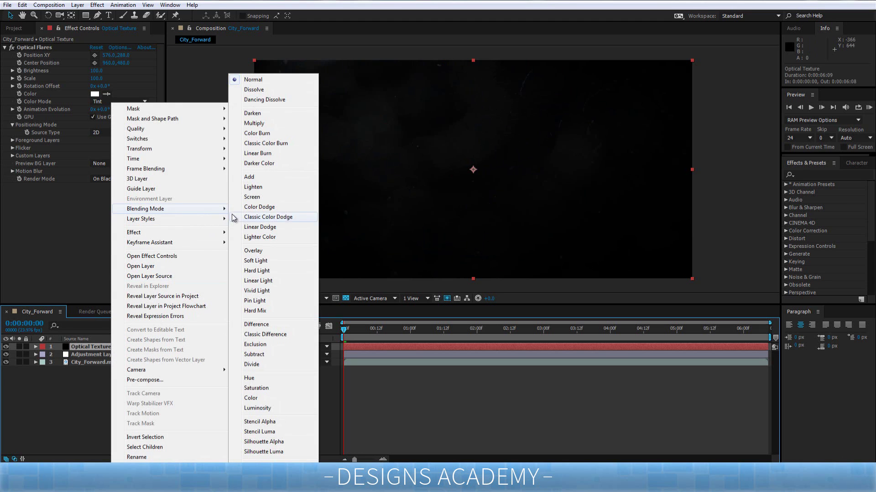
left_click(267, 196)
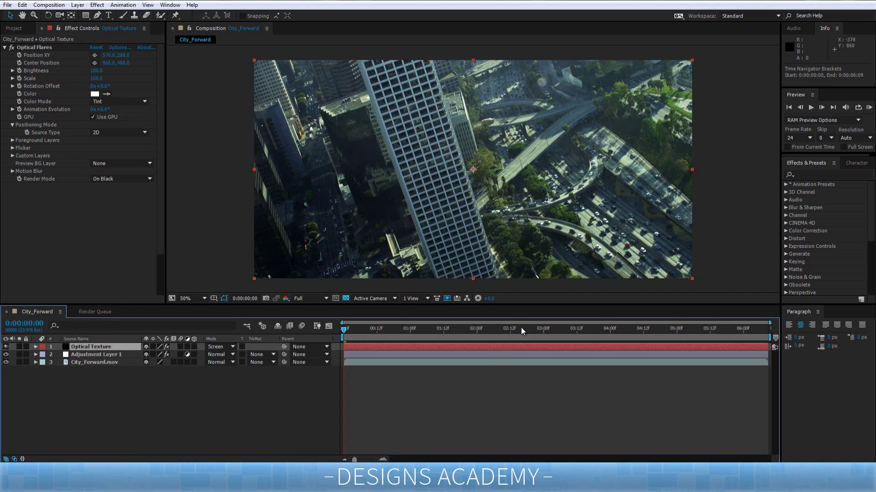
- Scrub to about 0:00:01:23 and toggle the Optical Texture layer's visibility off and on to compare its effect on the footage
left_click_drag(522, 331, 466, 344)
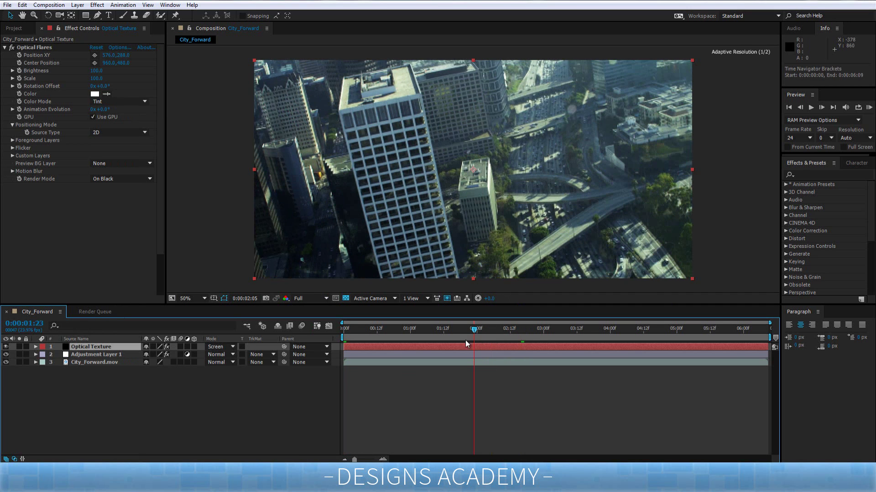
left_click(5, 347)
left_click(6, 347)
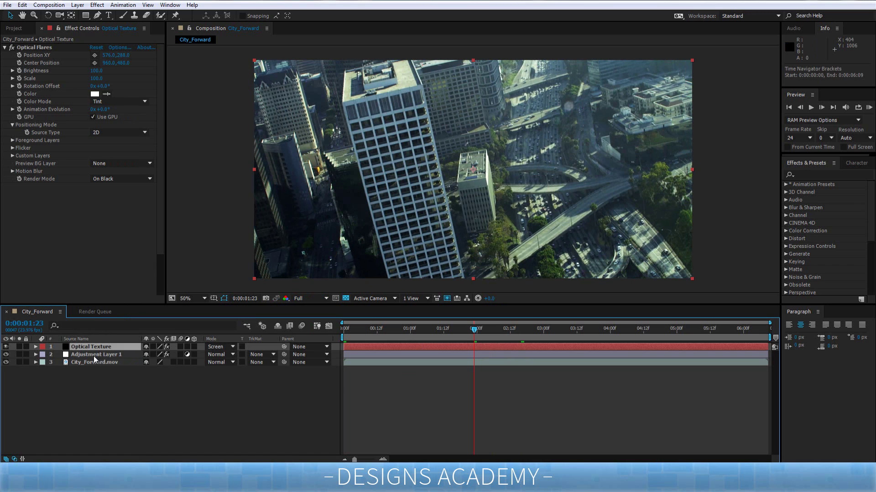
left_click(89, 376)
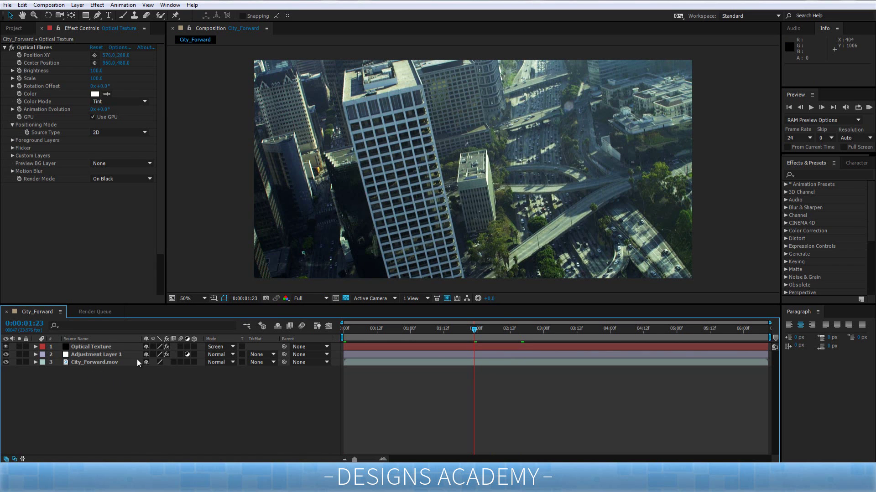